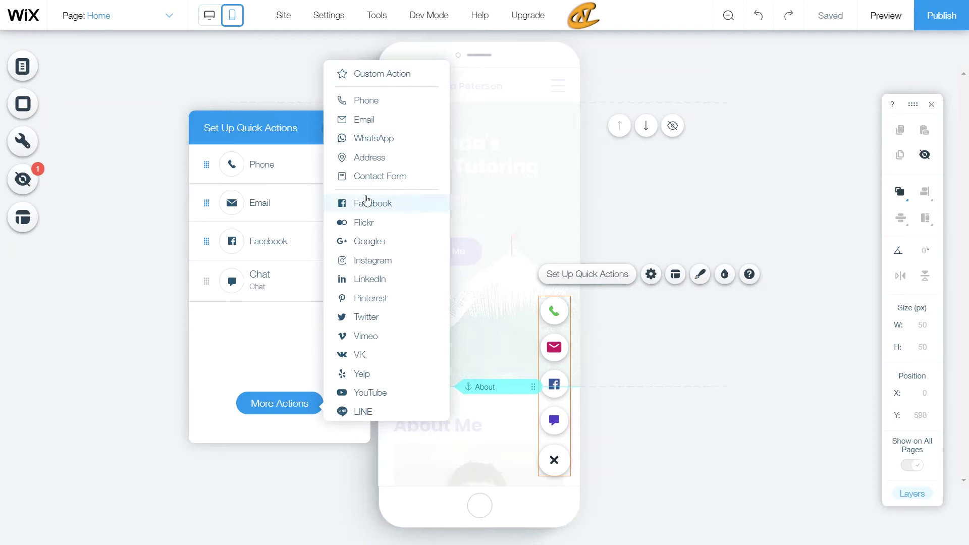
# Step: Add WhatsApp to the mobile quick actions and bring up its options
pyautogui.click(365, 133)
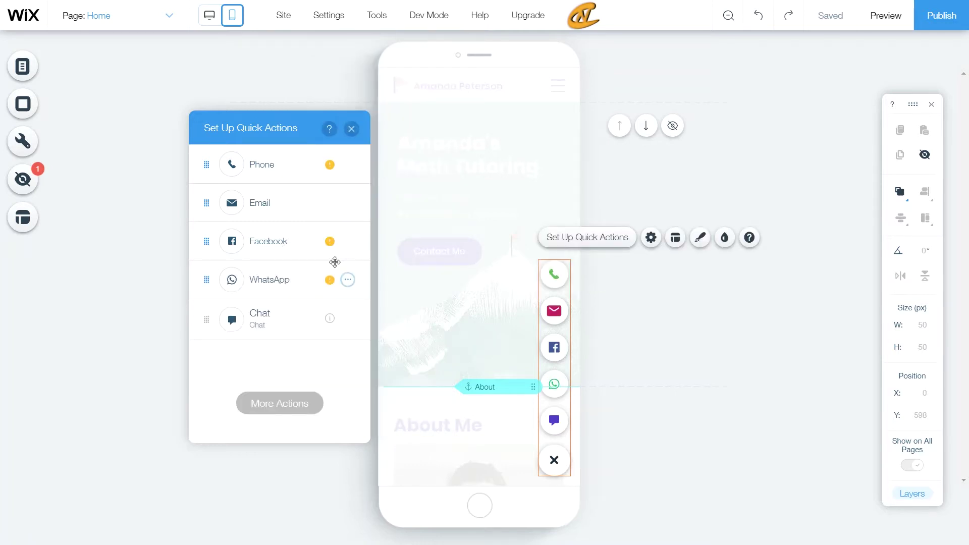
pyautogui.click(347, 280)
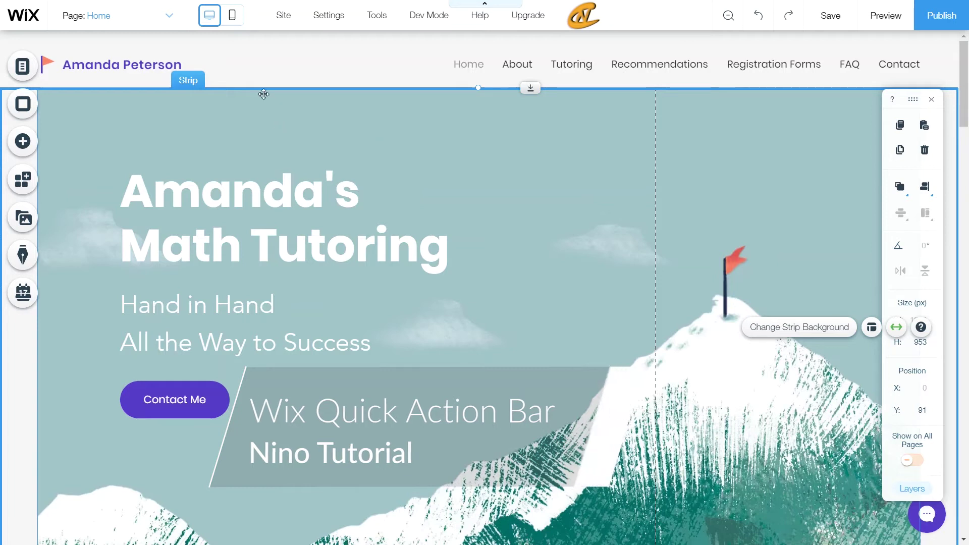
# Step: Switch the editor to mobile view and add the Quick Action Bar from Mobile Tools
pyautogui.press('Escape')
pyautogui.click(232, 15)
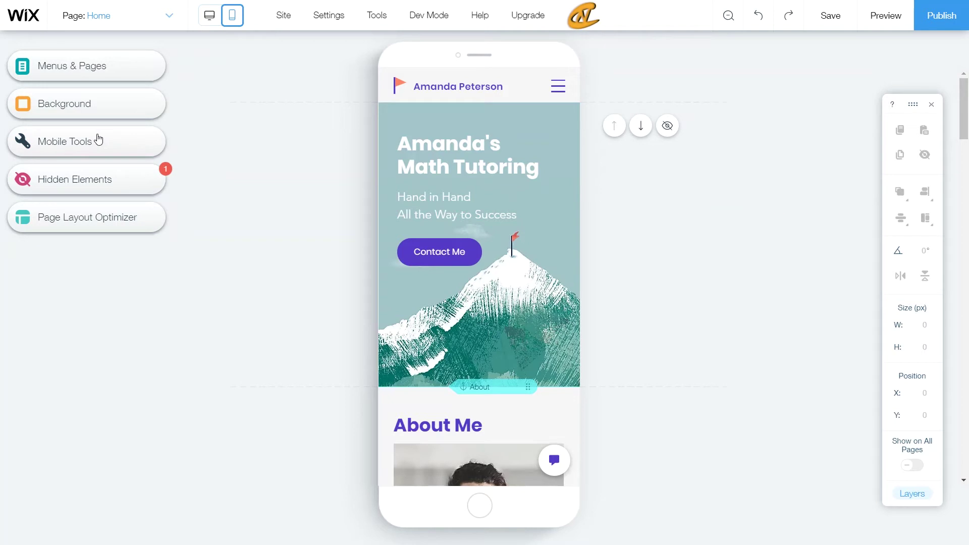
pyautogui.click(99, 140)
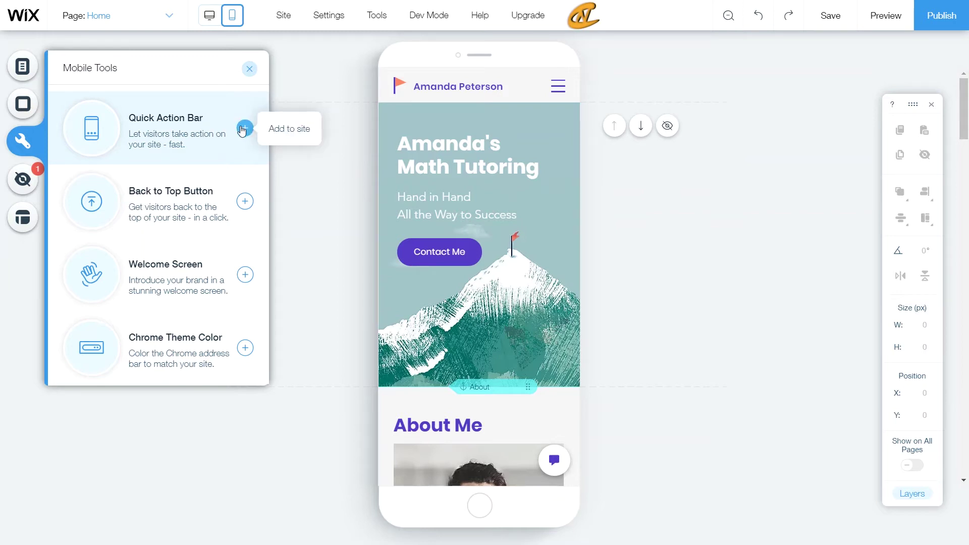
pyautogui.click(244, 128)
pyautogui.click(348, 164)
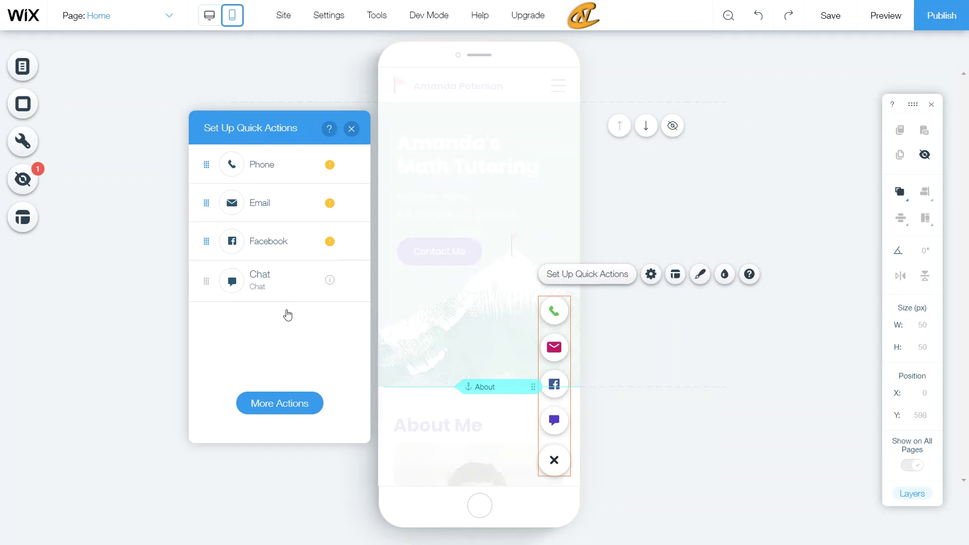
pyautogui.moveTo(331, 202)
pyautogui.click(349, 165)
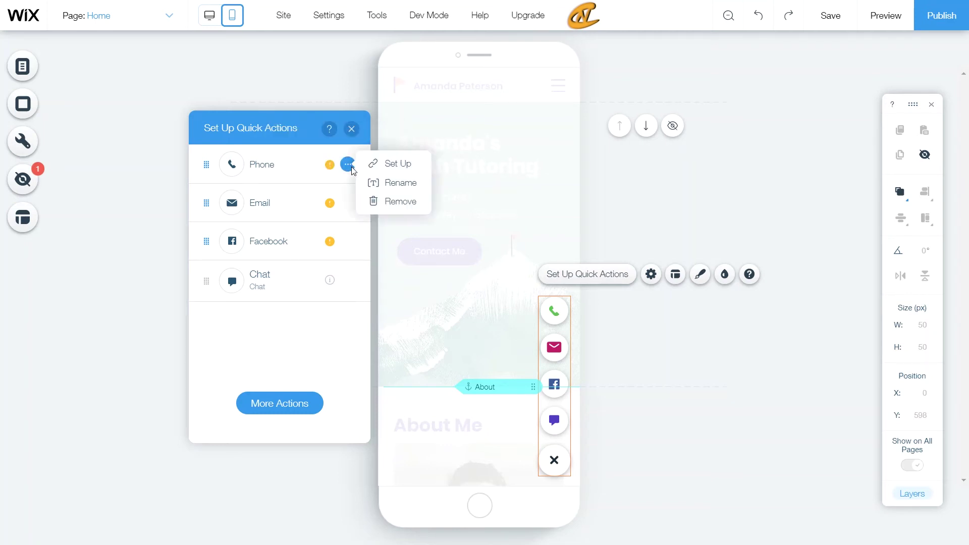
pyautogui.click(404, 169)
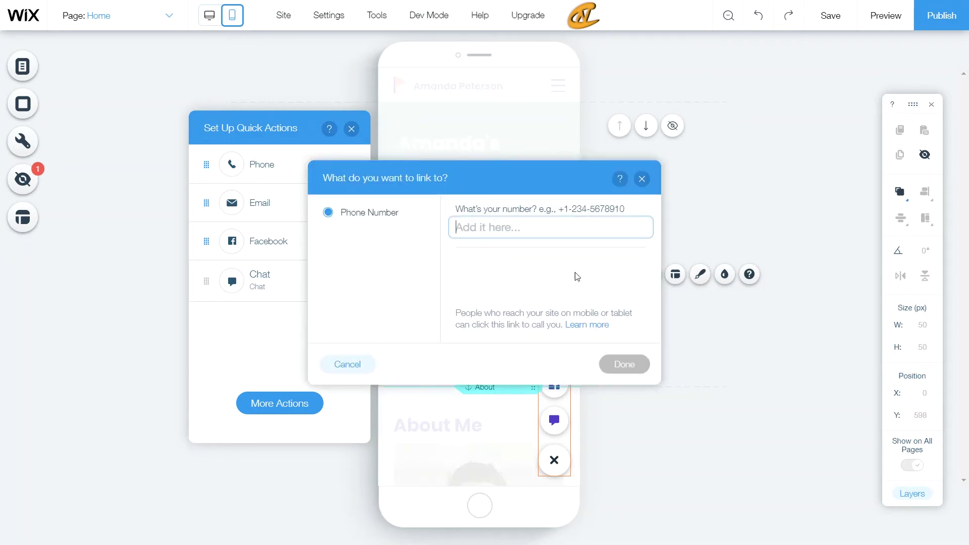
pyautogui.click(642, 179)
# Step: Set up the Email action with subject 'Mobile Site Contact' and the contact e-mail address
pyautogui.click(353, 205)
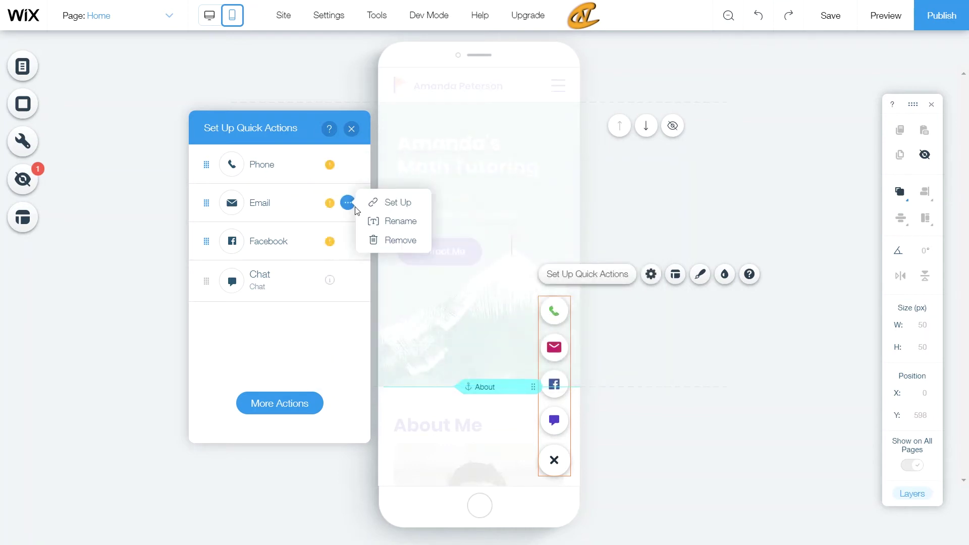
pyautogui.click(390, 203)
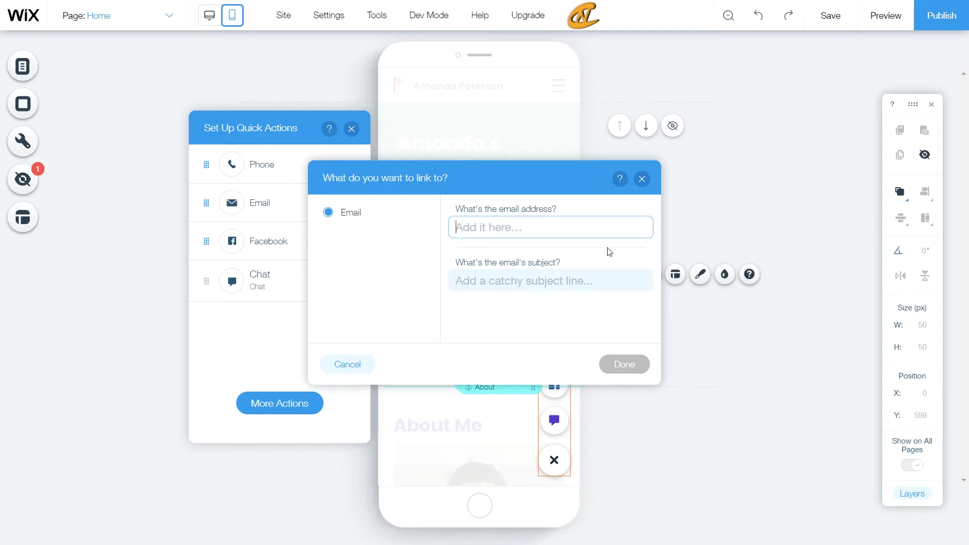
pyautogui.click(543, 277)
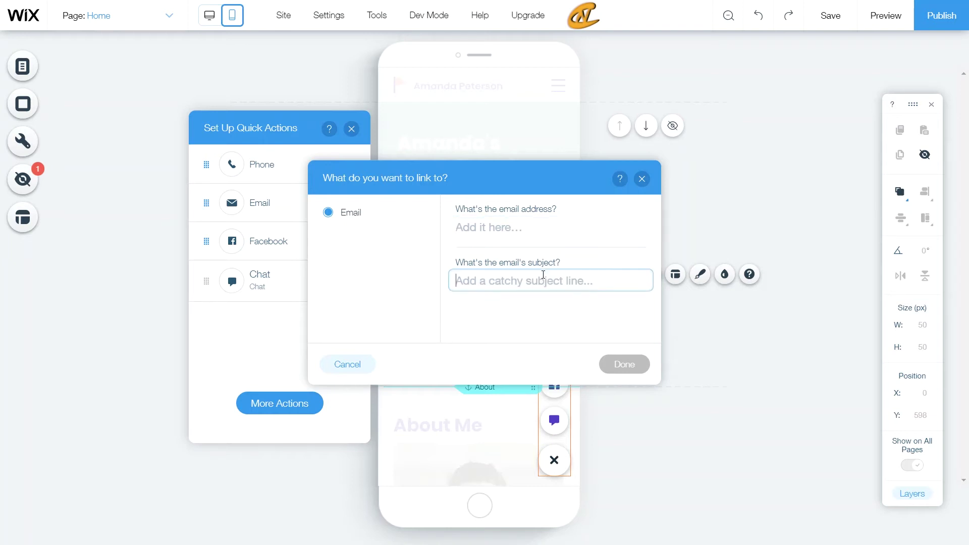
pyautogui.write('Mo')
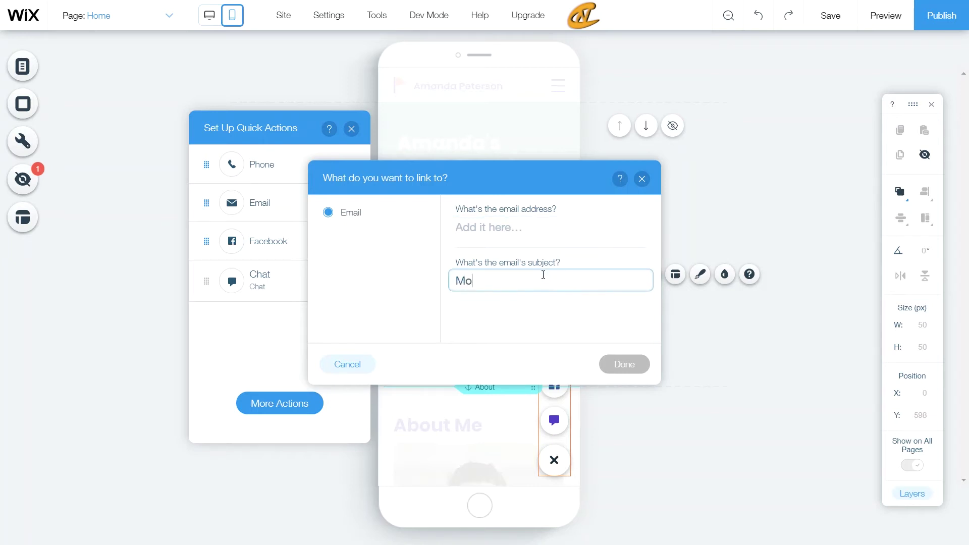
pyautogui.write('bile Sit')
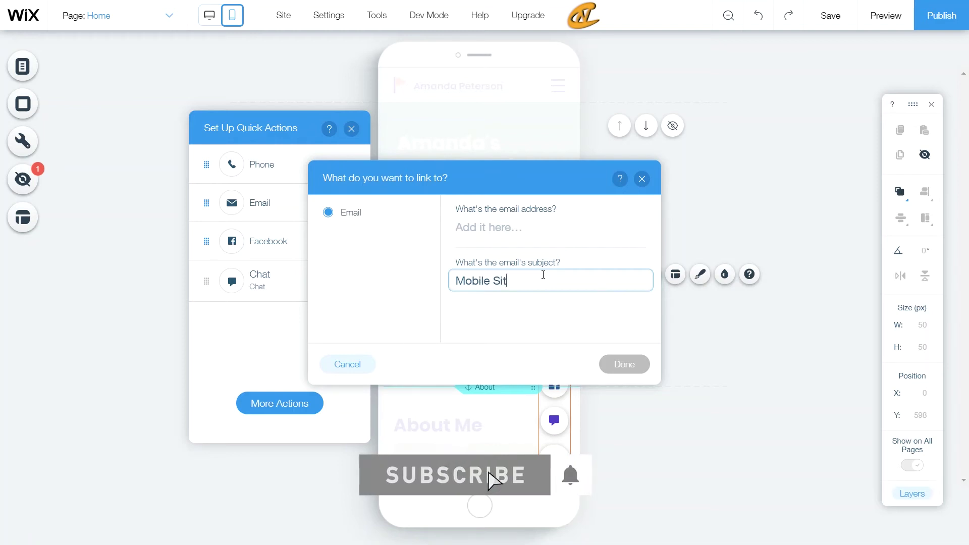
pyautogui.write('e Contact')
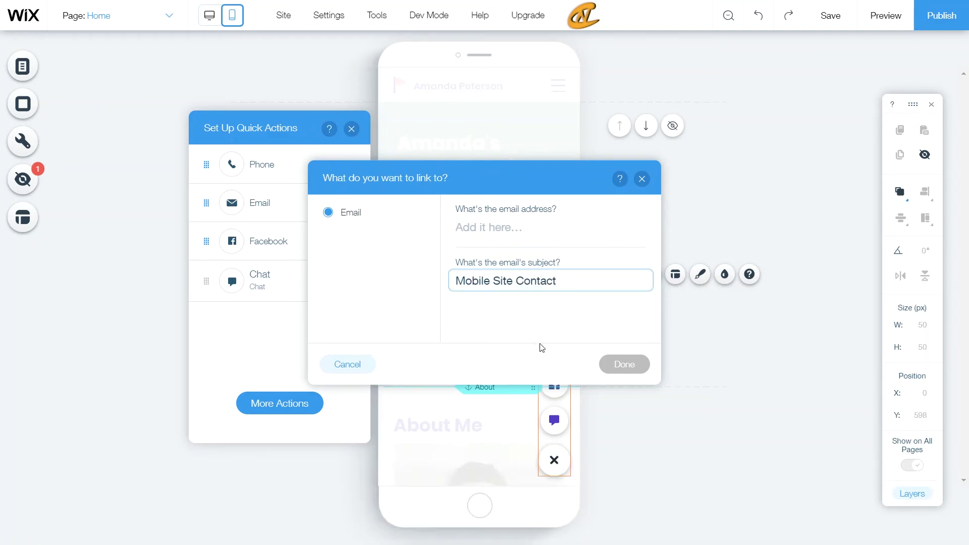
pyautogui.click(560, 227)
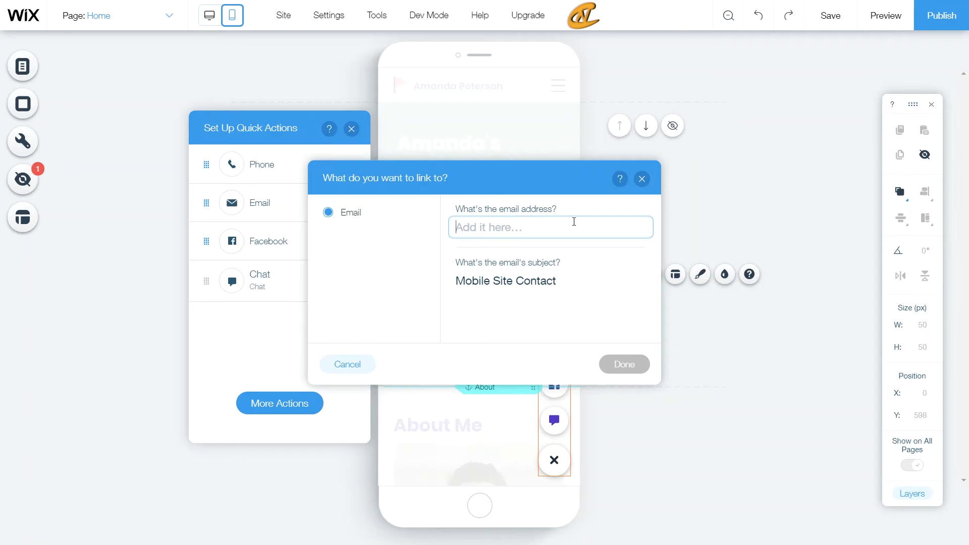
pyautogui.write('email@')
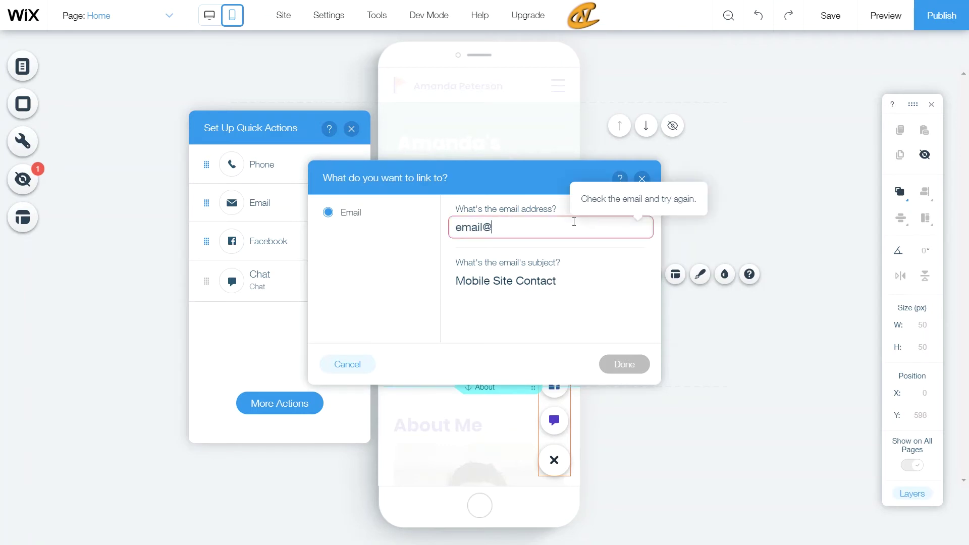
pyautogui.write('email.com')
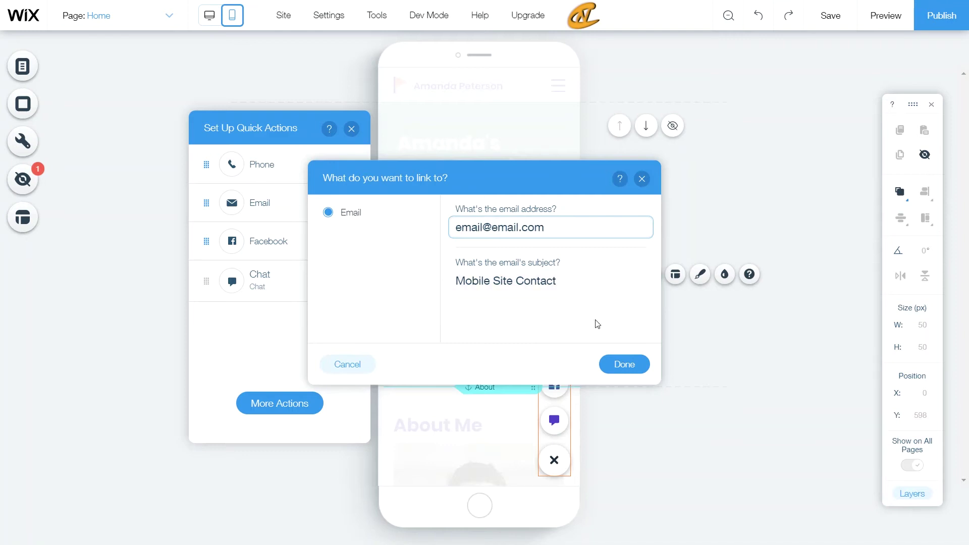
pyautogui.click(606, 370)
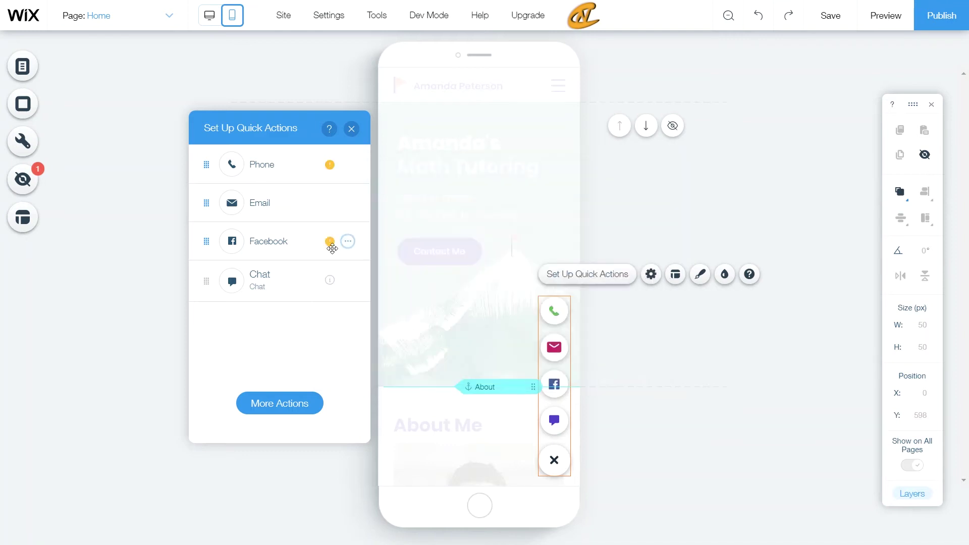
pyautogui.moveTo(283, 206)
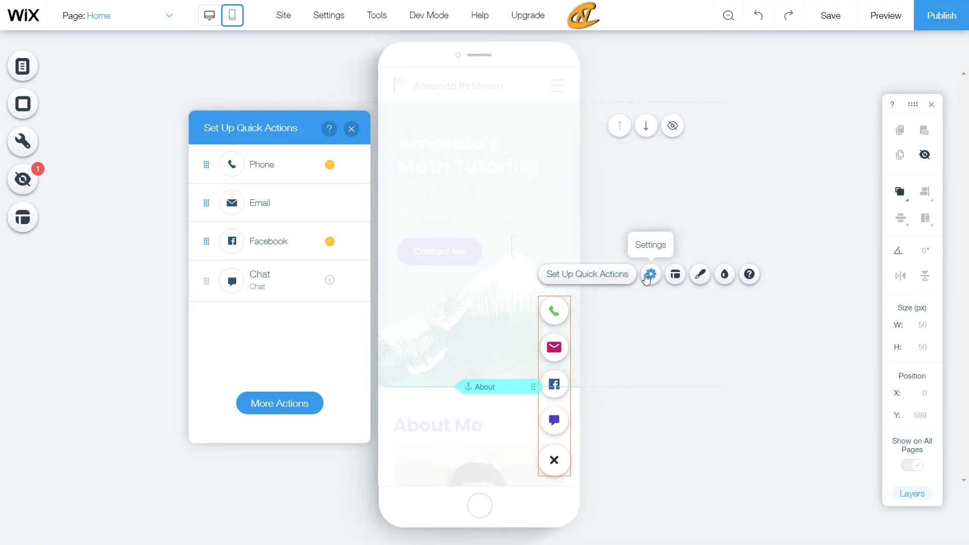
# Step: Close and reopen Set Up Quick Actions, then show the More Actions list
pyautogui.click(621, 278)
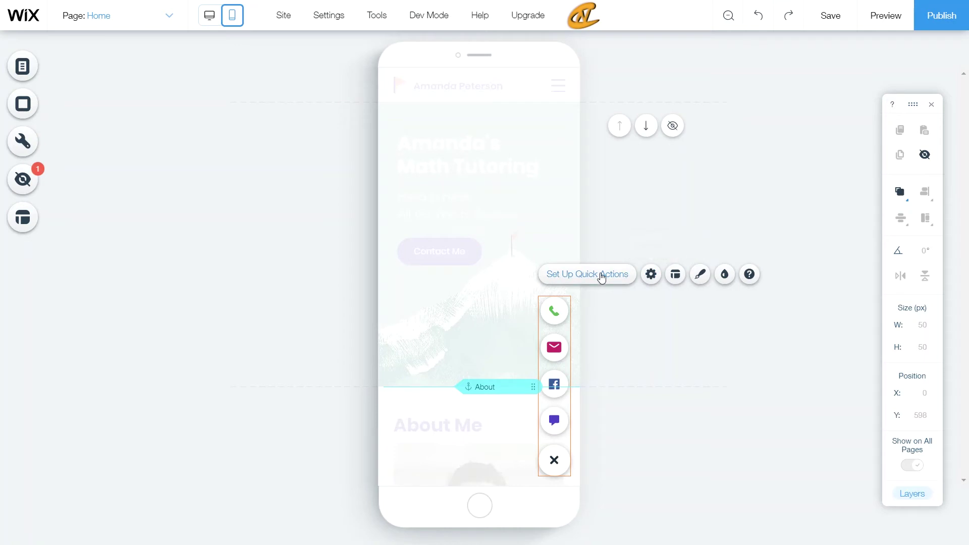
pyautogui.click(601, 278)
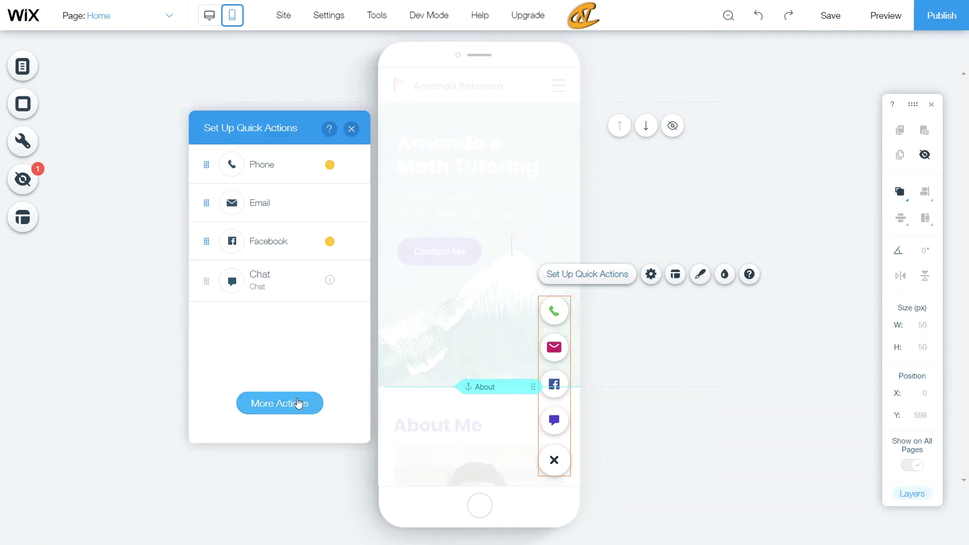
pyautogui.click(272, 410)
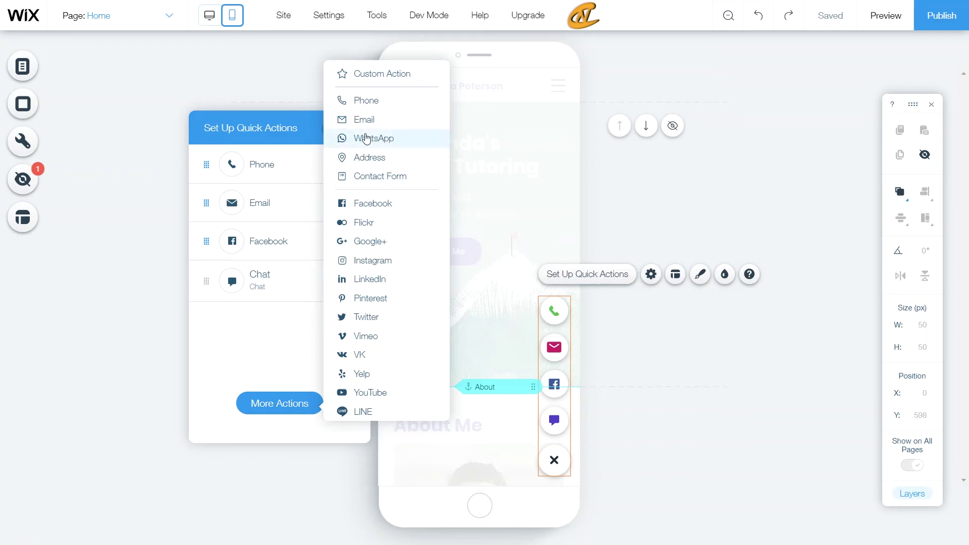
# Step: Add WhatsApp, leave its link settings unfilled, then remove it from the bar
pyautogui.click(368, 139)
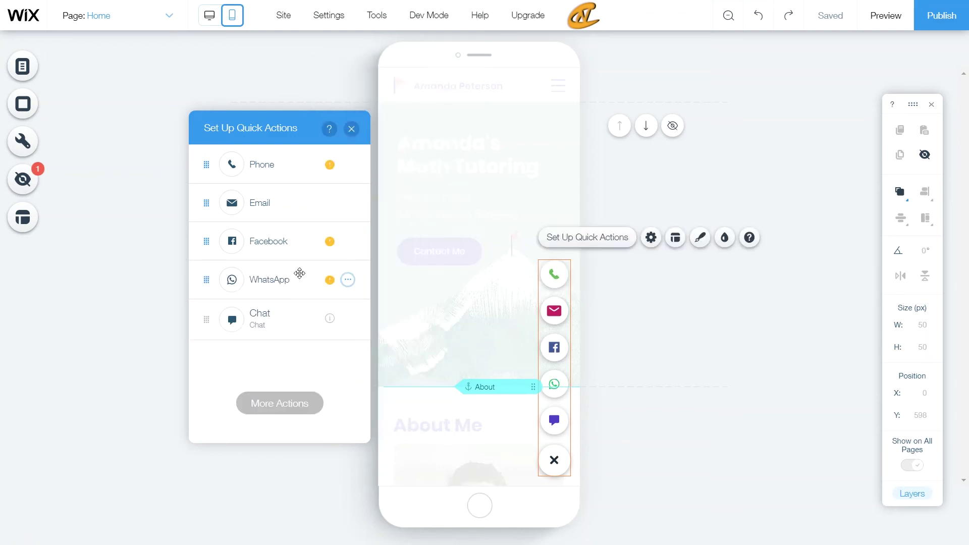
pyautogui.click(348, 280)
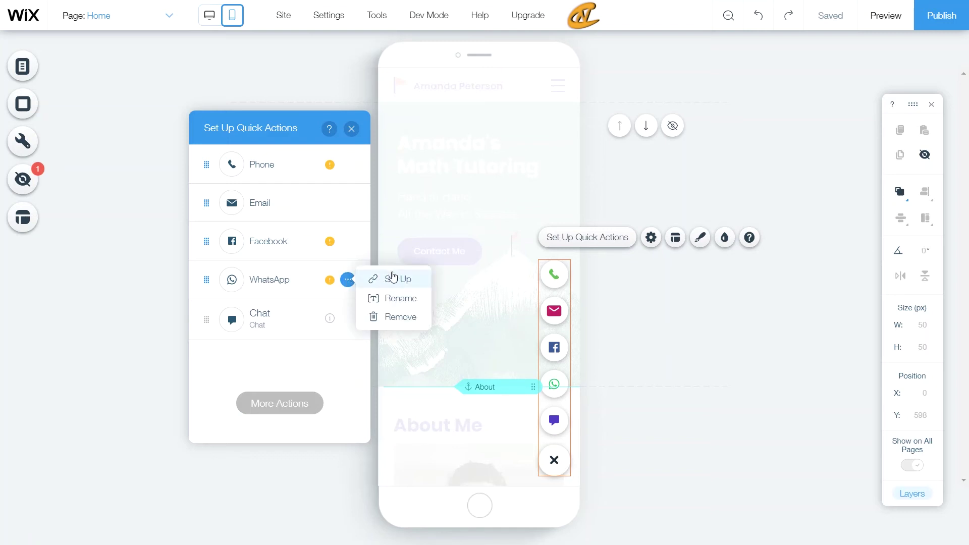
pyautogui.click(391, 277)
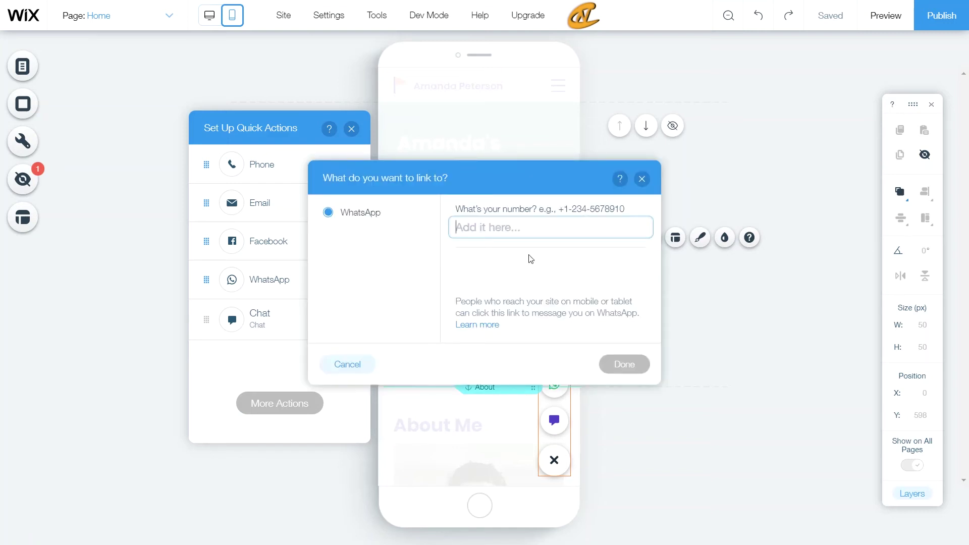
pyautogui.click(643, 180)
pyautogui.click(348, 281)
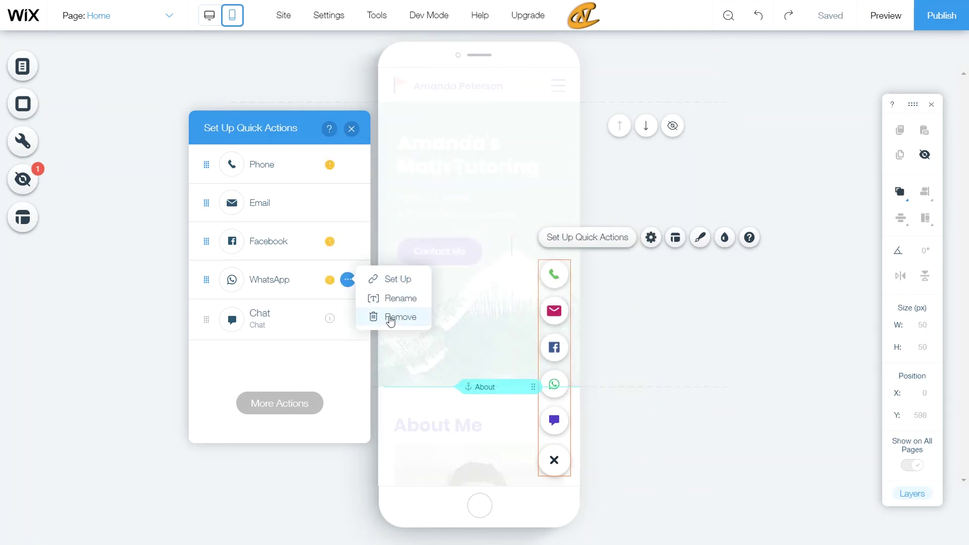
pyautogui.click(391, 318)
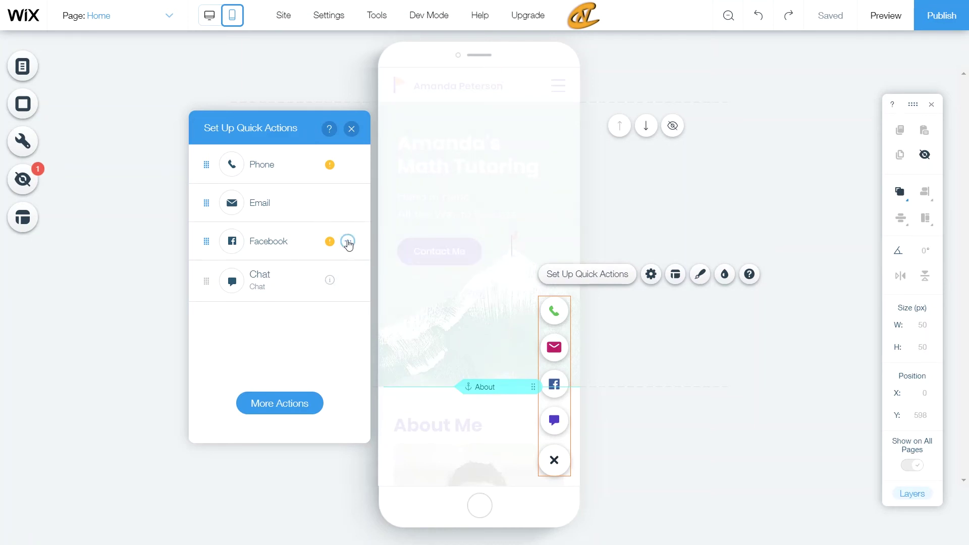
# Step: Remove Facebook and Phone, leaving only Email and Chat on the action bar
pyautogui.click(348, 242)
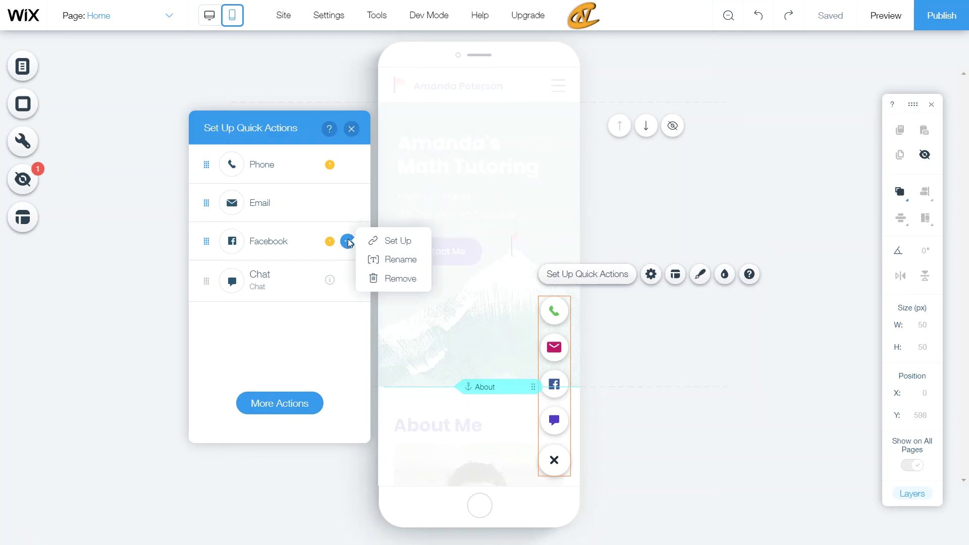
pyautogui.click(384, 279)
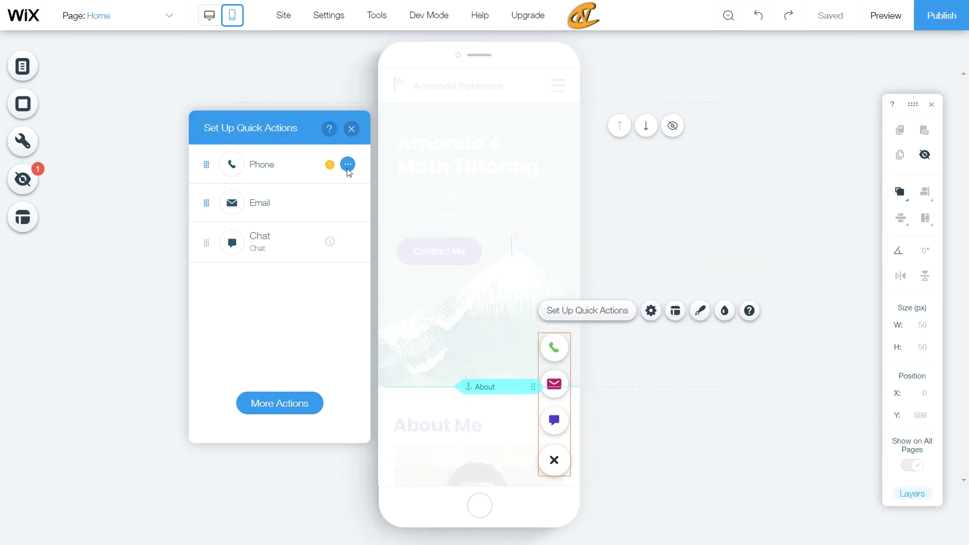
pyautogui.click(348, 164)
pyautogui.click(375, 202)
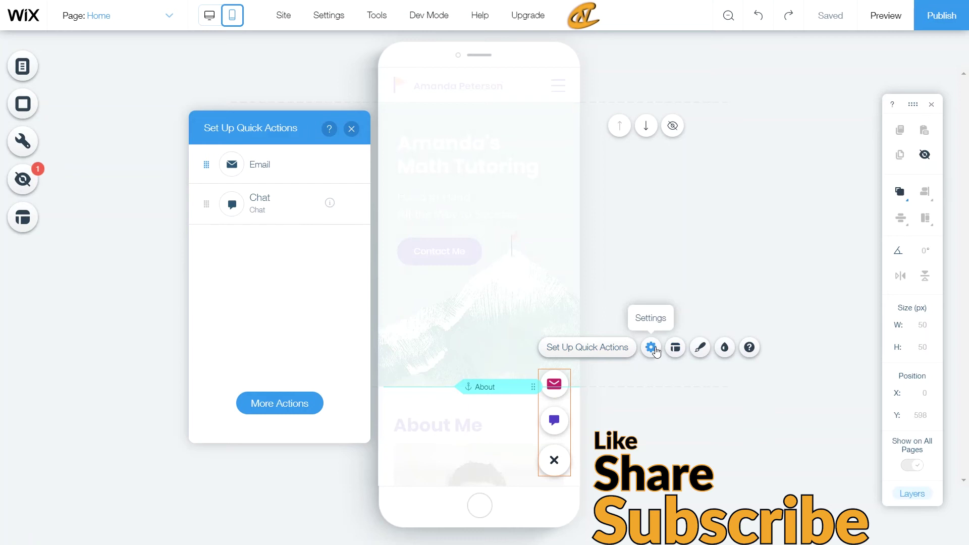
pyautogui.click(653, 348)
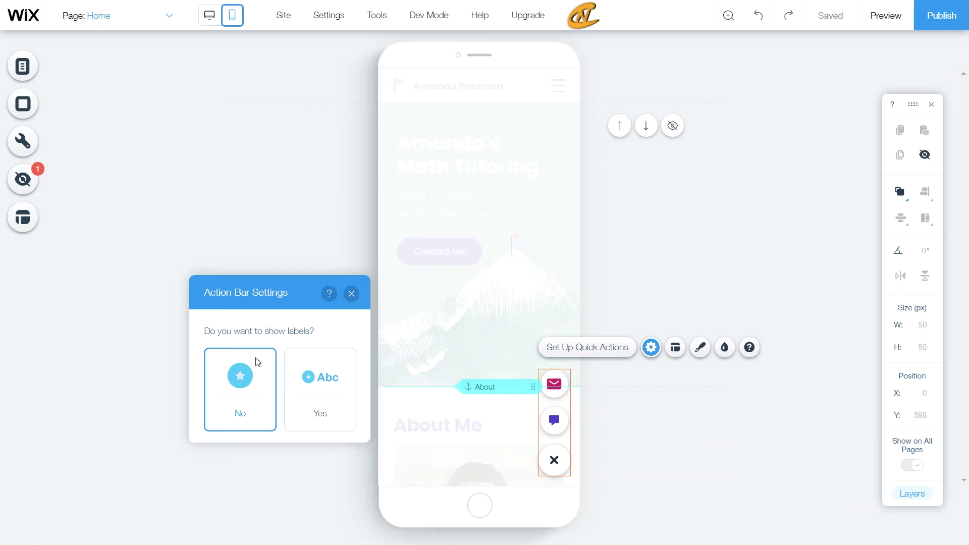
# Step: Turn button labels on, then back off so only the Email and Chat icons show
pyautogui.click(318, 372)
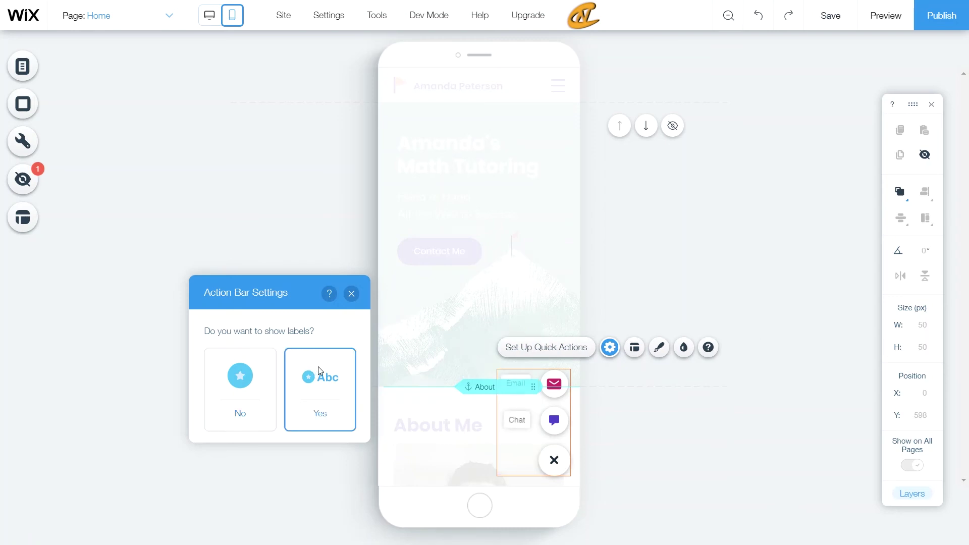
pyautogui.click(232, 404)
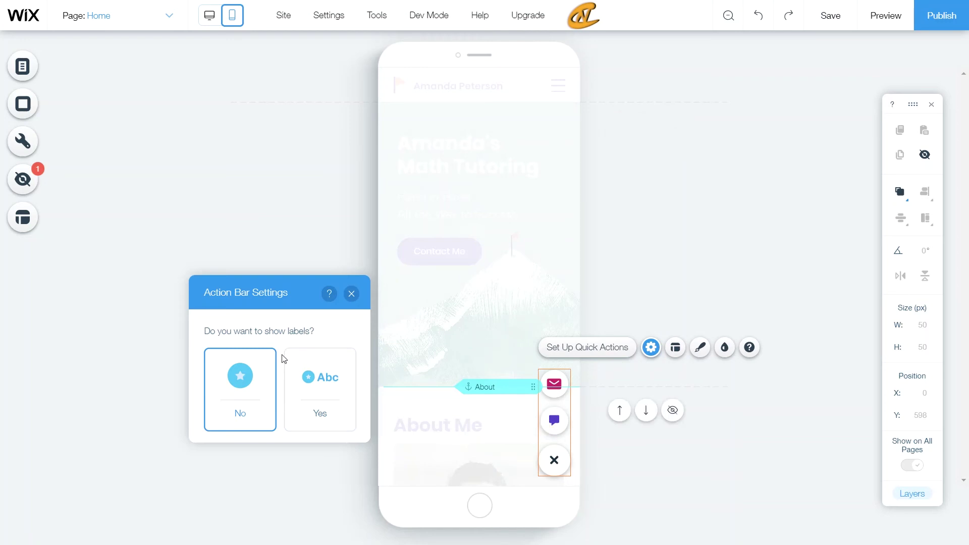
# Step: Try the bar on the left, keep it on the right, and apply the full-width bottom-bar design
pyautogui.click(672, 354)
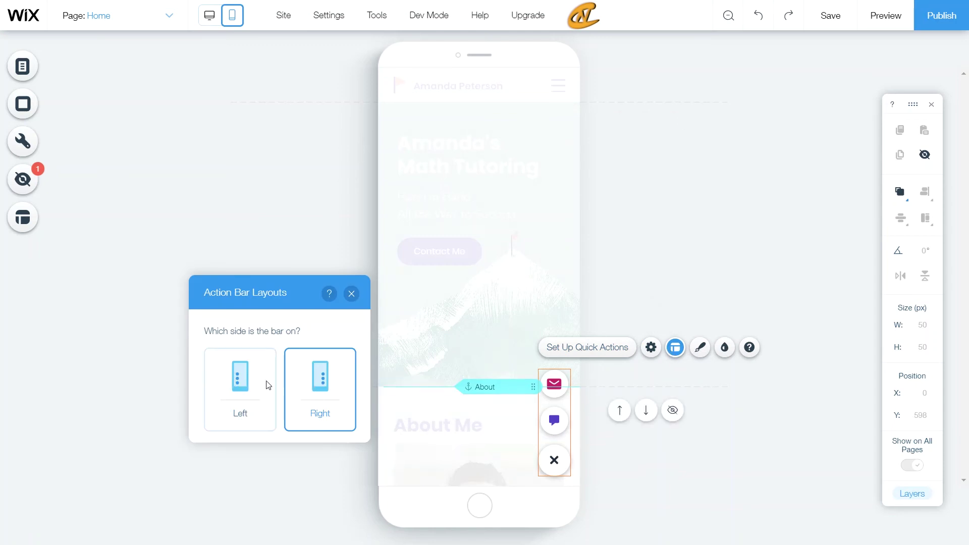
pyautogui.click(266, 385)
pyautogui.click(308, 391)
pyautogui.click(700, 348)
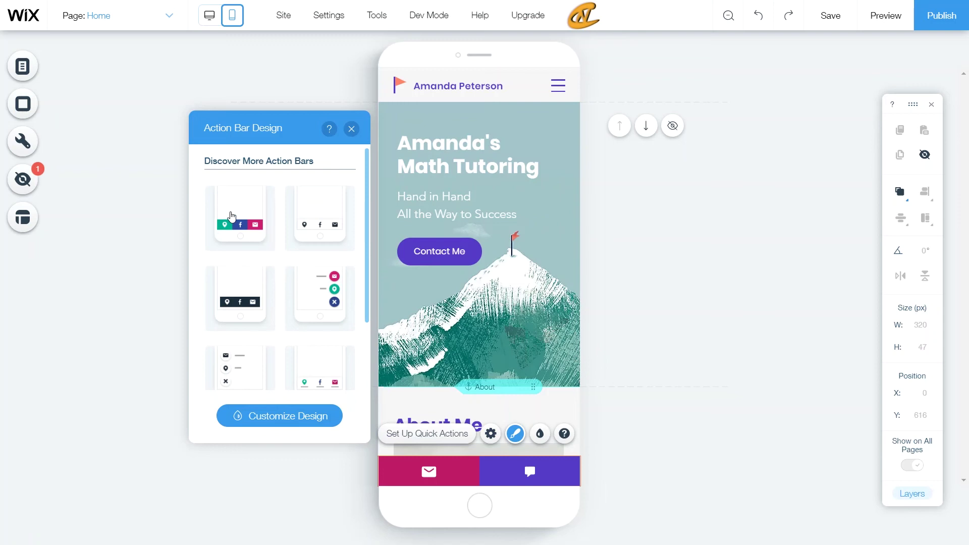
pyautogui.click(231, 216)
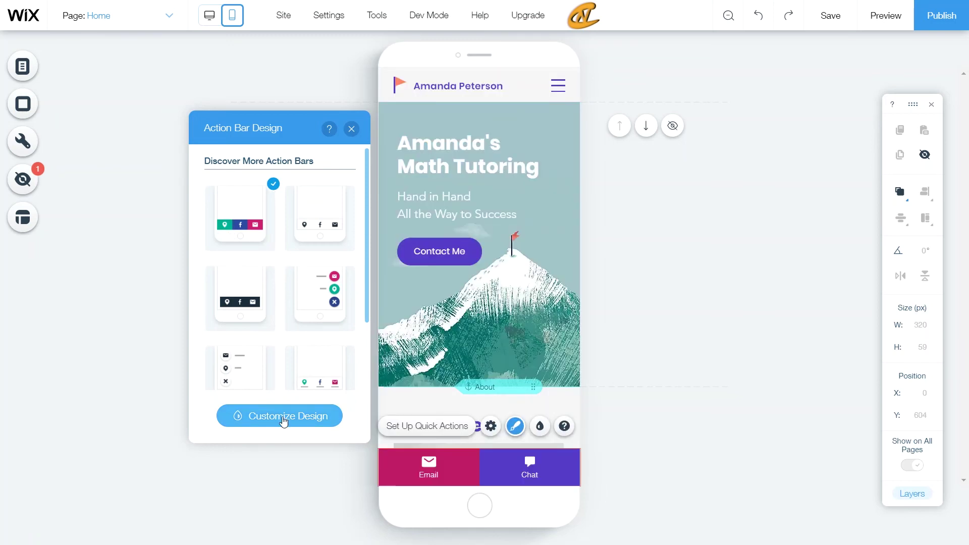
# Step: Try Grayscale and Black & White schemes, return to Color, and keep the inverted colour scheme on
pyautogui.click(284, 422)
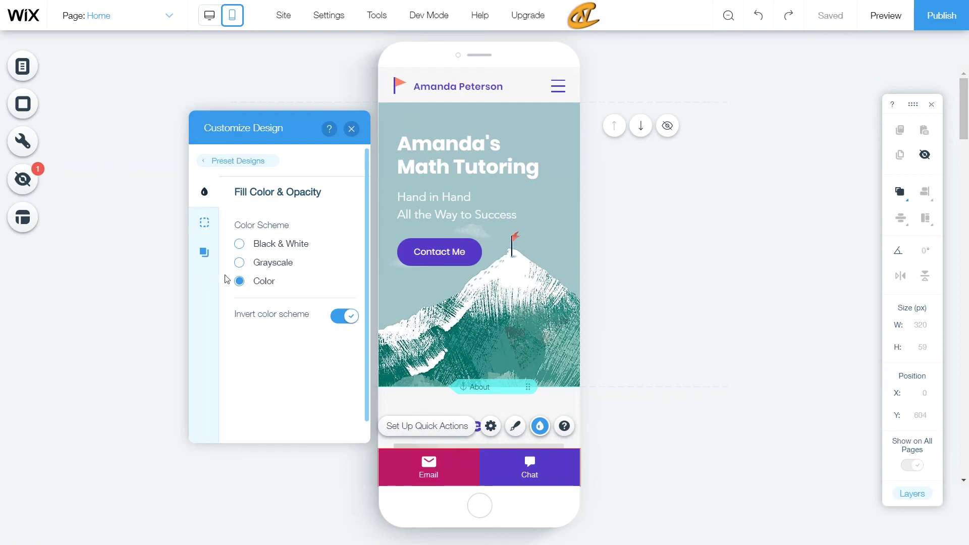
pyautogui.click(269, 265)
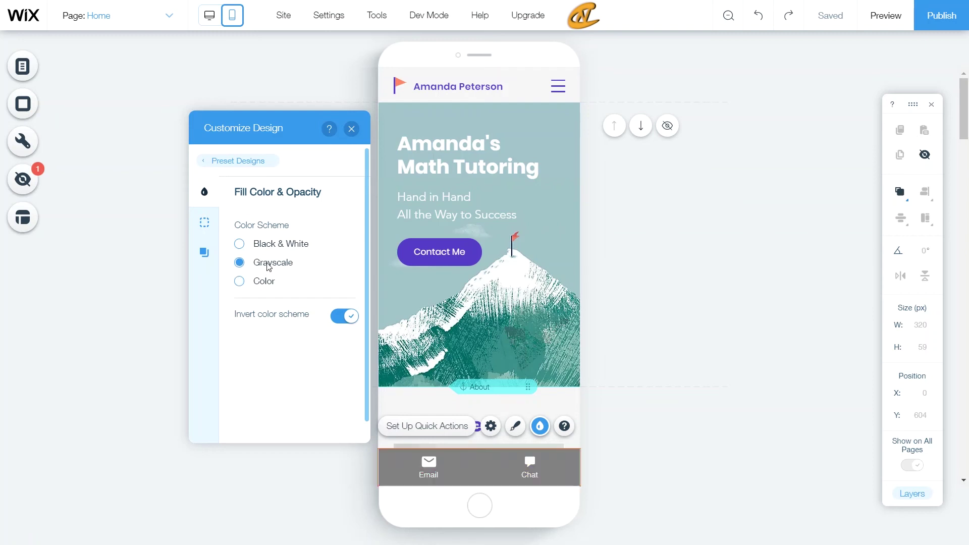
pyautogui.click(267, 244)
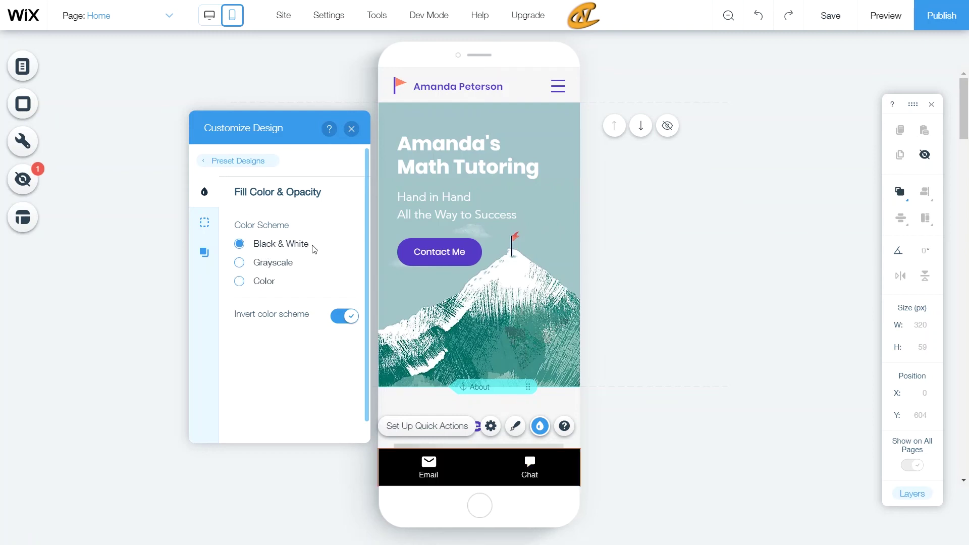
pyautogui.click(259, 281)
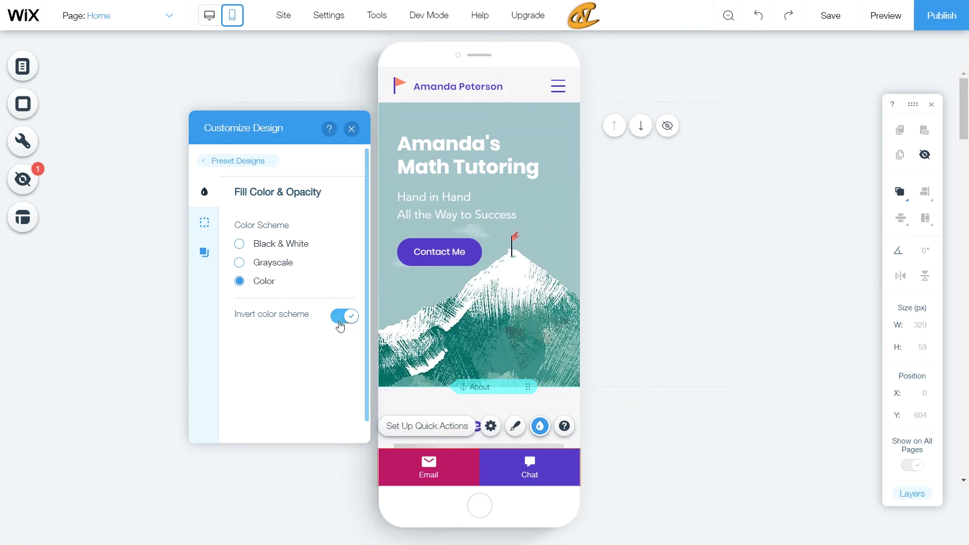
pyautogui.click(348, 317)
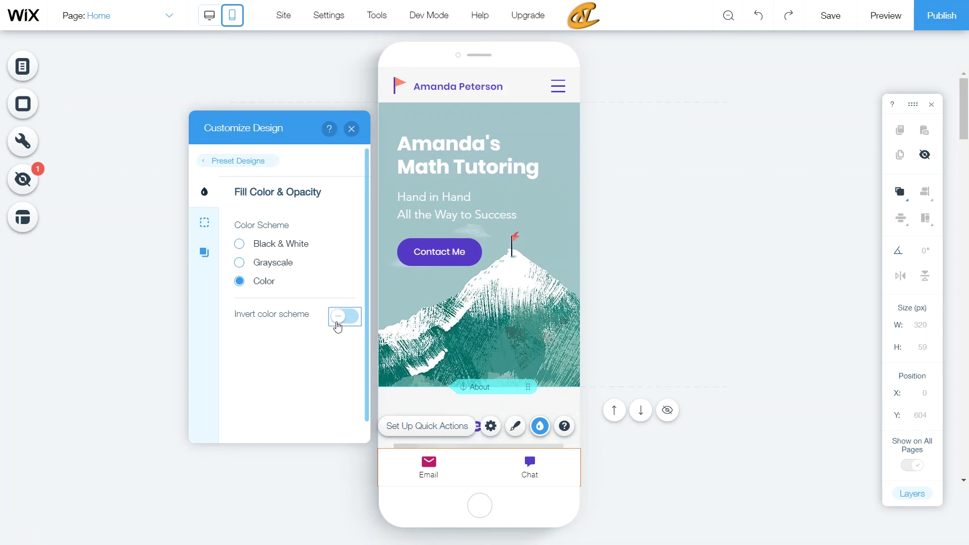
pyautogui.click(338, 328)
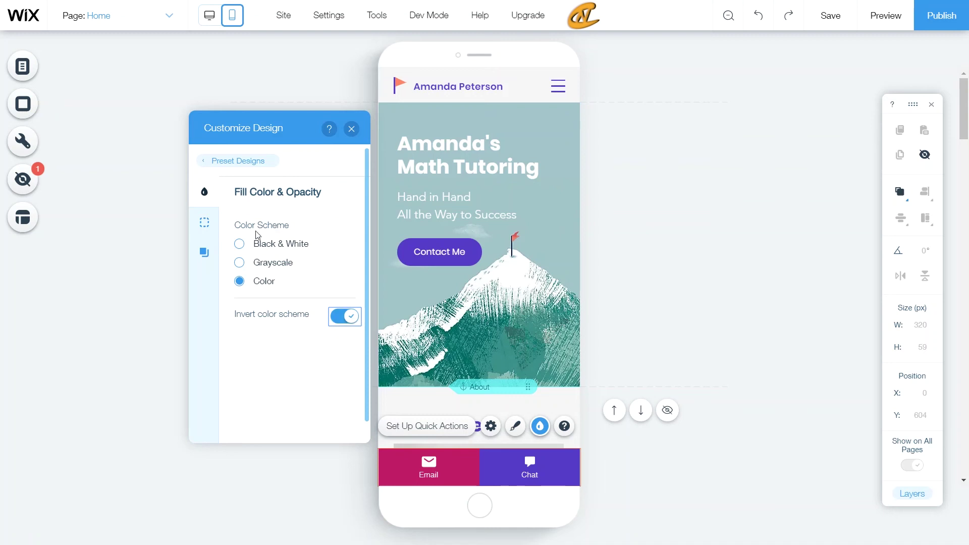
# Step: Give the bar a 3 px border and leave its shadow disabled
pyautogui.click(216, 225)
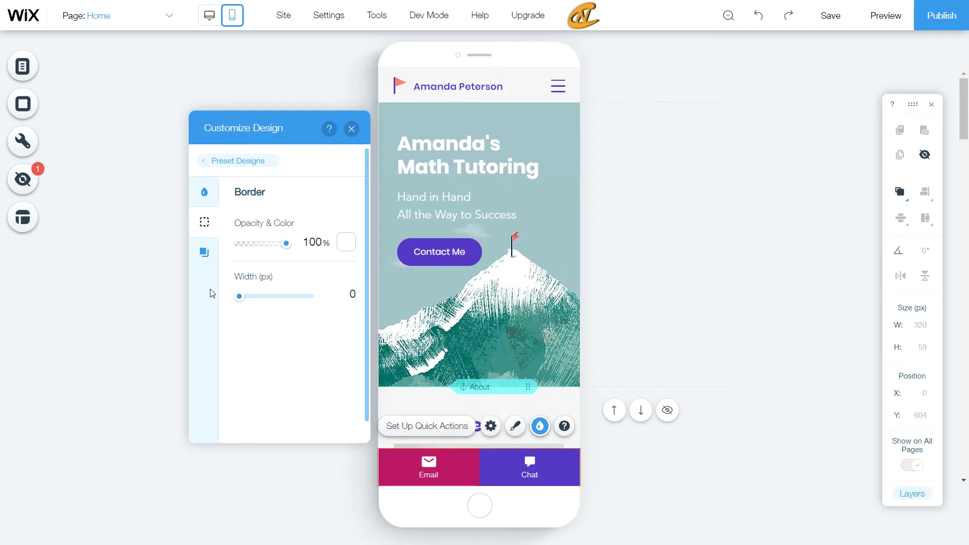
pyautogui.moveTo(237, 301); pyautogui.dragTo(277, 303)
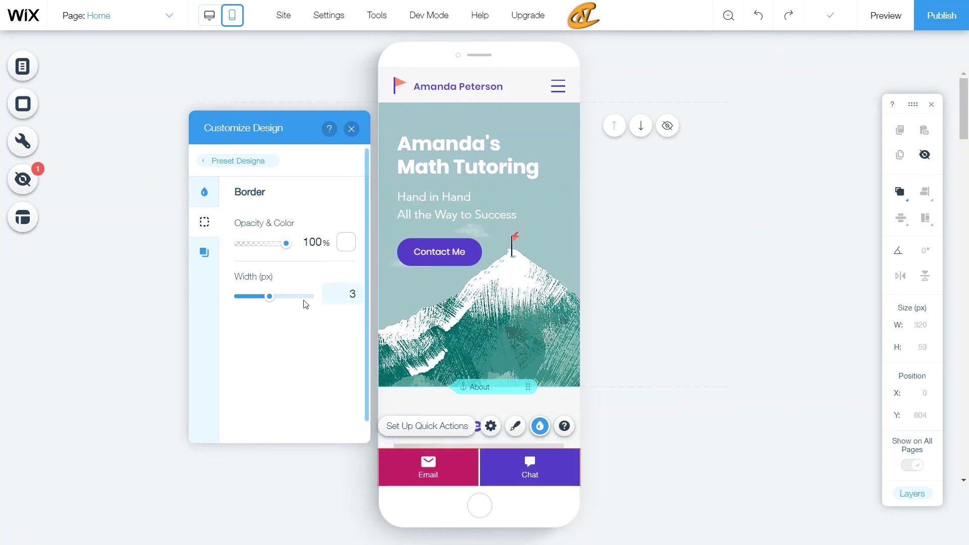
pyautogui.click(208, 262)
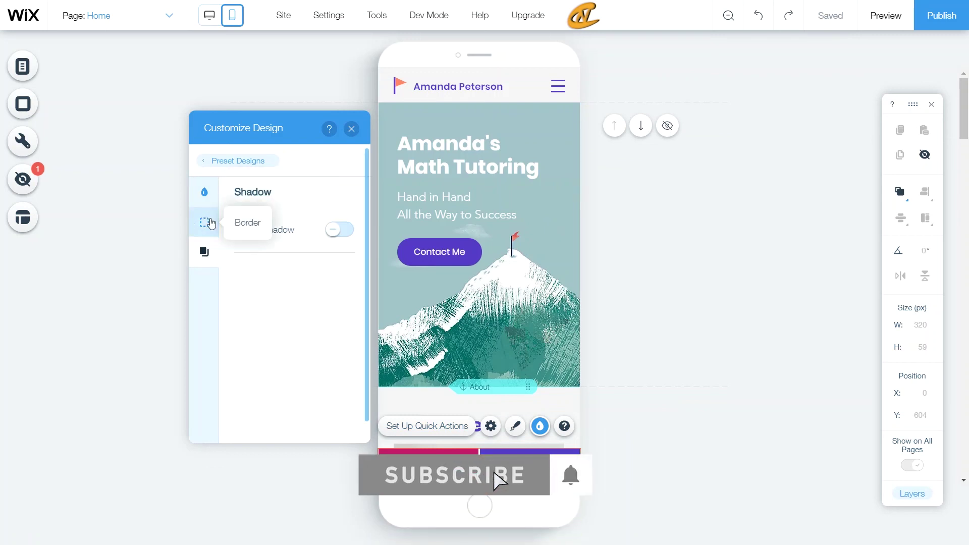
pyautogui.click(340, 230)
pyautogui.scroll(-2, 295, 273)
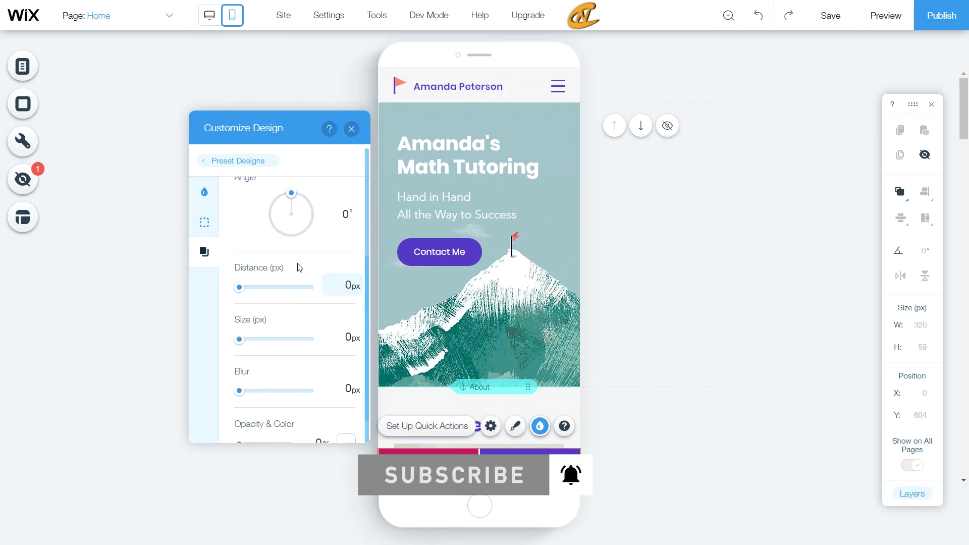
pyautogui.scroll(2, 295, 275)
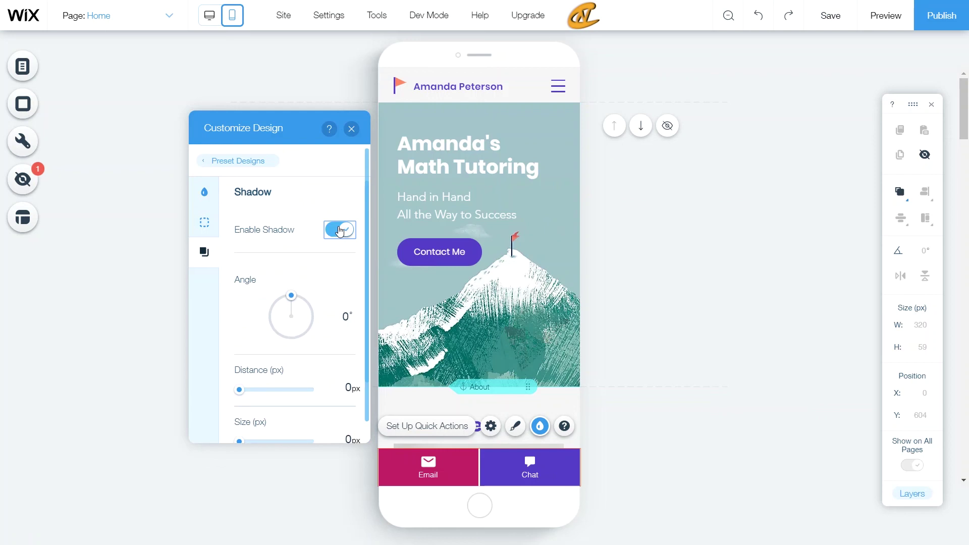
pyautogui.click(340, 231)
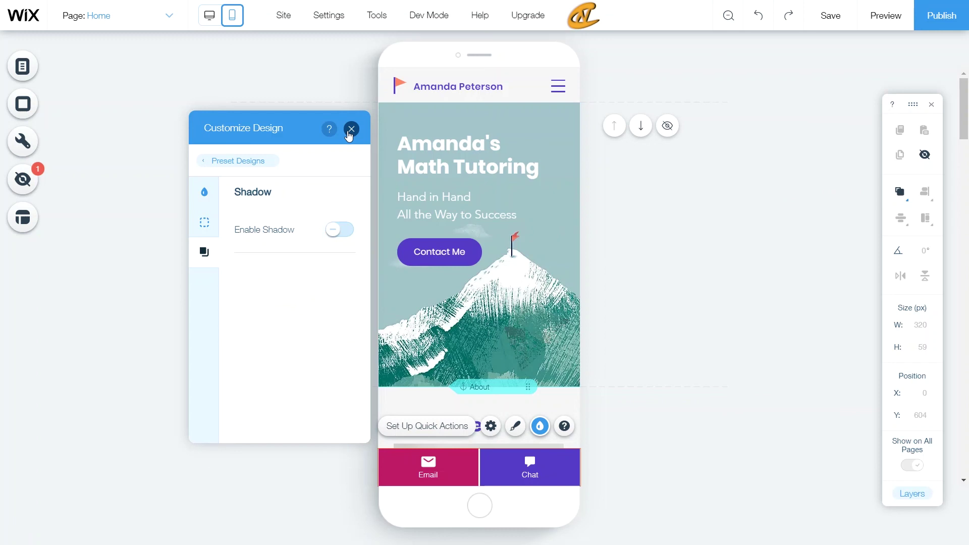
pyautogui.click(351, 128)
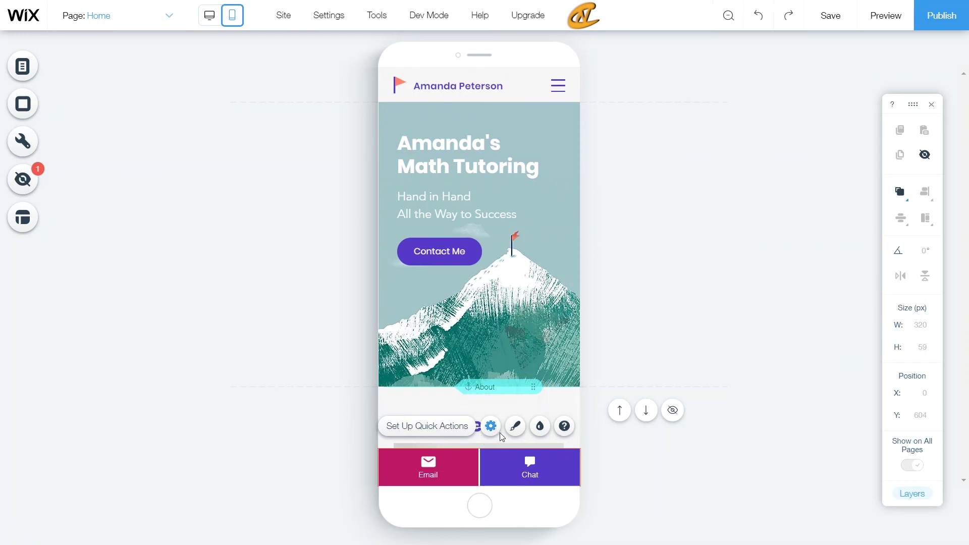
# Step: Reopen and close the fill colour settings, then deselect the bar to view the finished mobile page
pyautogui.click(535, 432)
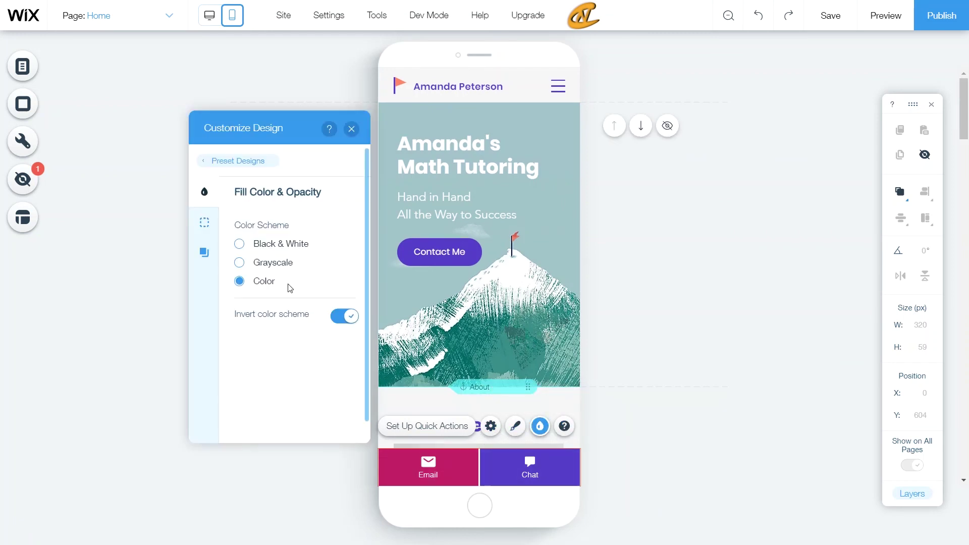
pyautogui.click(352, 129)
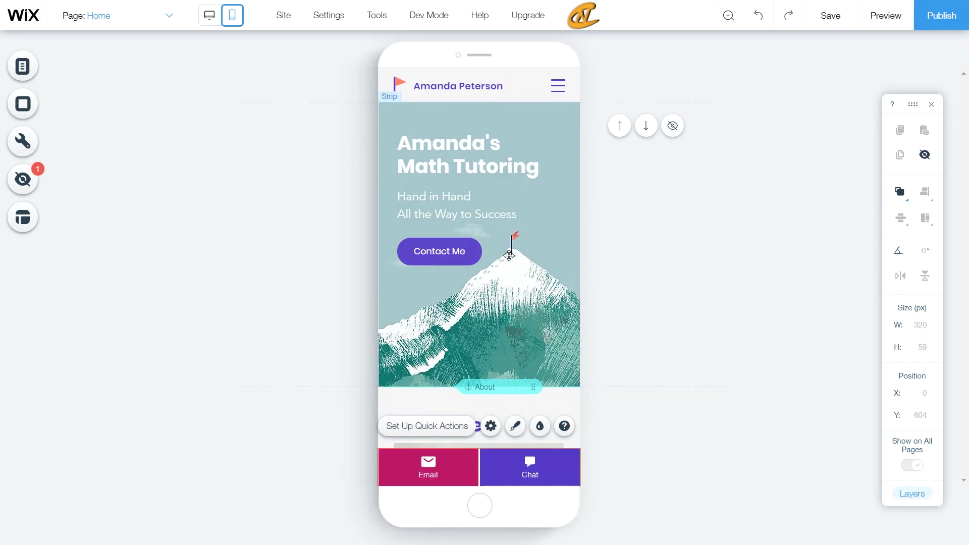
pyautogui.click(668, 243)
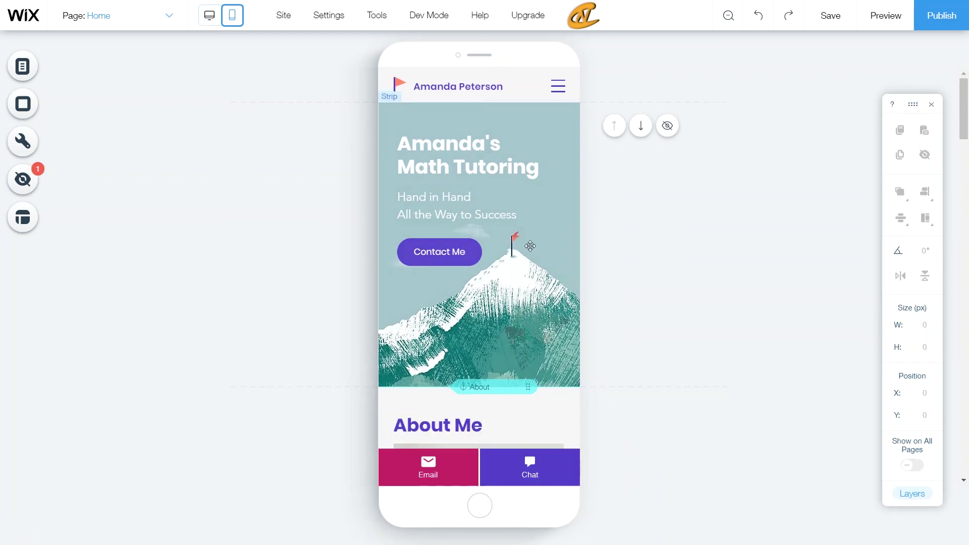
pyautogui.scroll(-5, 667, 242)
pyautogui.scroll(5, 530, 244)
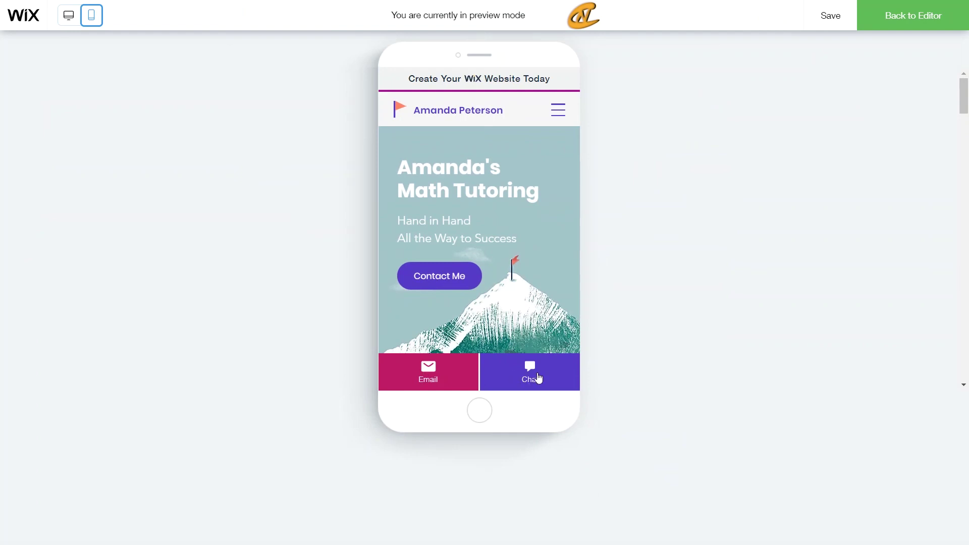
# Step: Scroll the mobile preview down the page and back to the top, watching the Email and Chat bar stay pinned
pyautogui.scroll(-5, 529, 355)
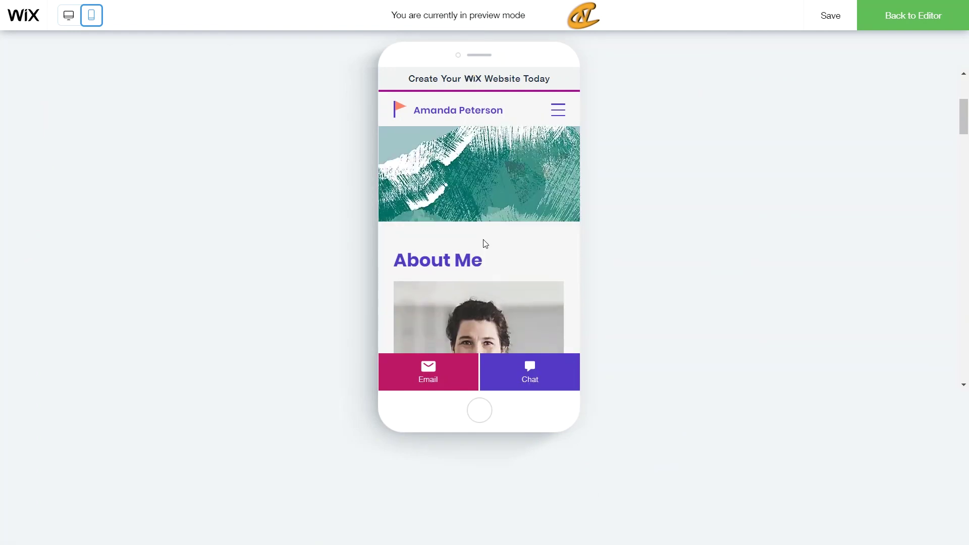
pyautogui.scroll(-10, 482, 243)
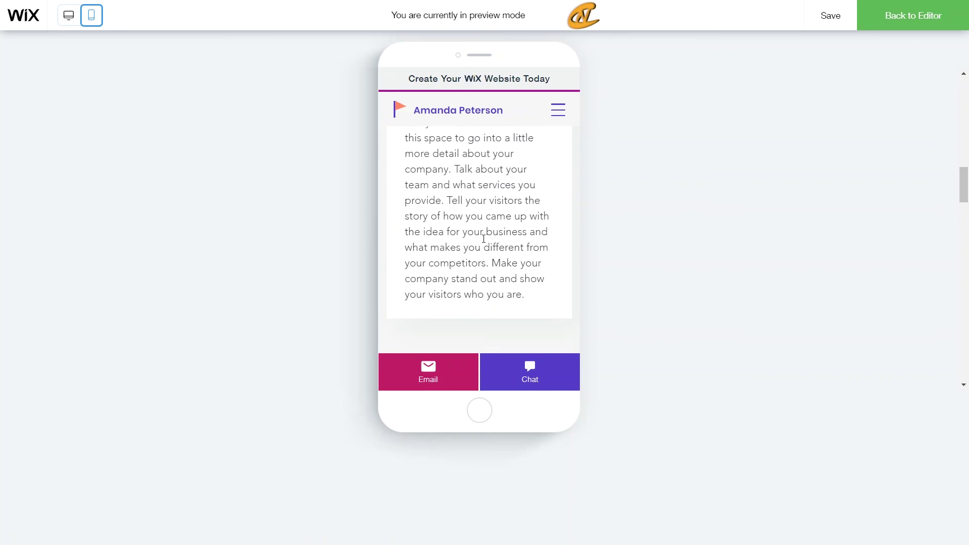
pyautogui.scroll(-5, 484, 239)
pyautogui.scroll(10, 485, 237)
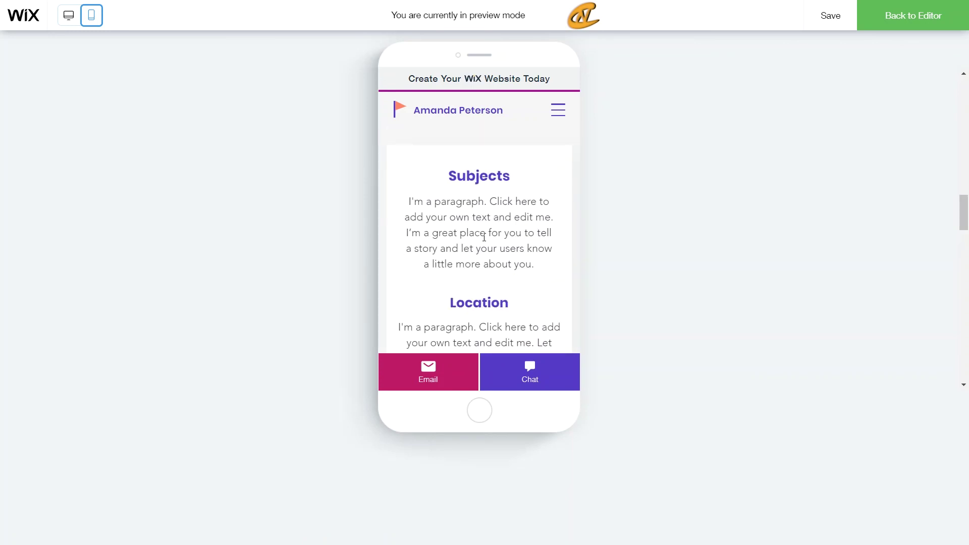
pyautogui.scroll(5, 484, 237)
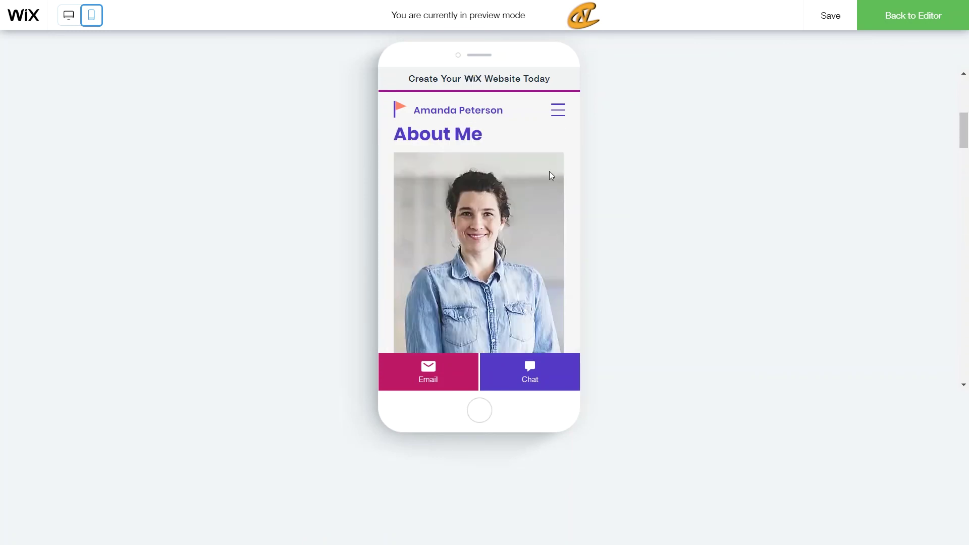
pyautogui.scroll(5, 546, 236)
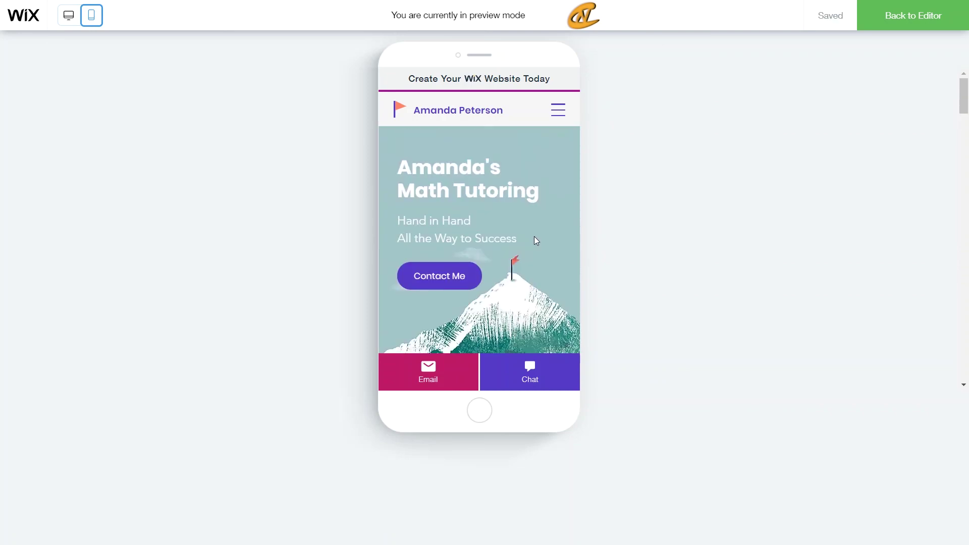